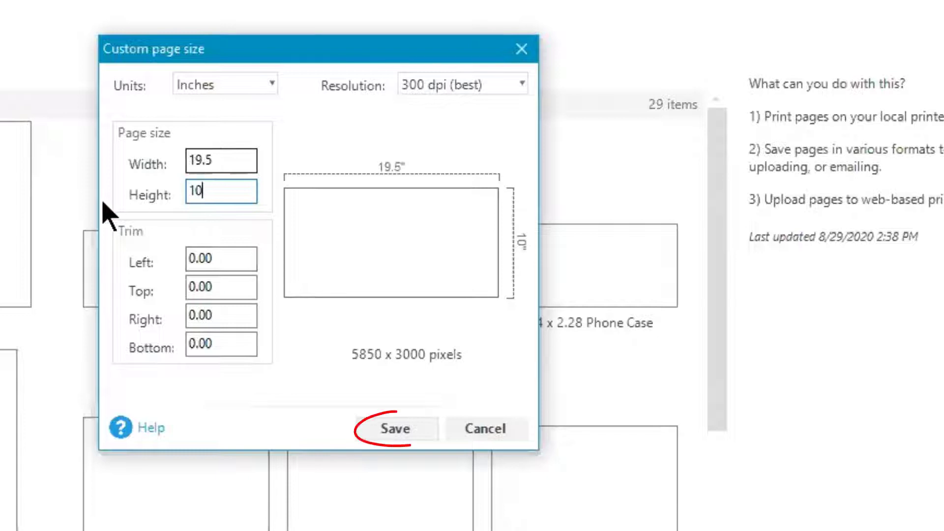
Save the custom page size under the name 19.5 x 10 and choose the Blank template for the project, adding no photos
{"action": "left_click", "coordinate": [405, 428]}
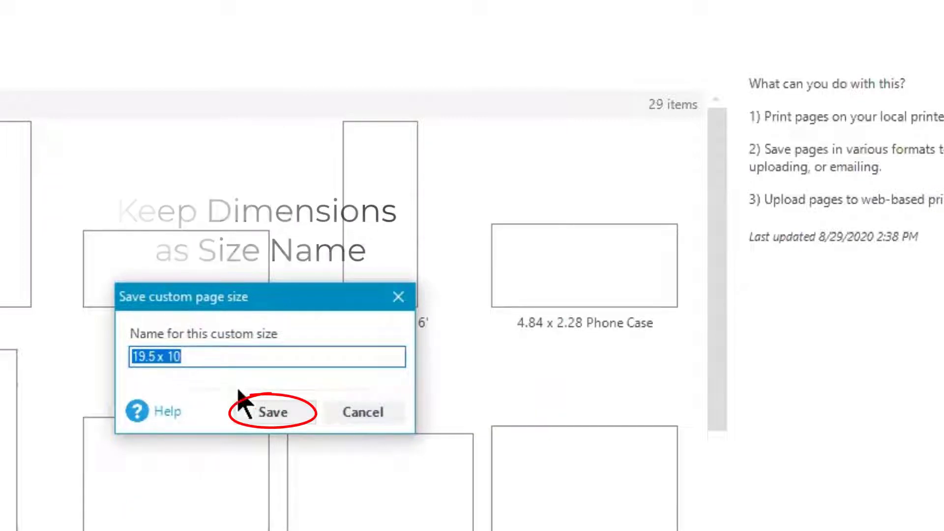
{"action": "left_click", "coordinate": [263, 412]}
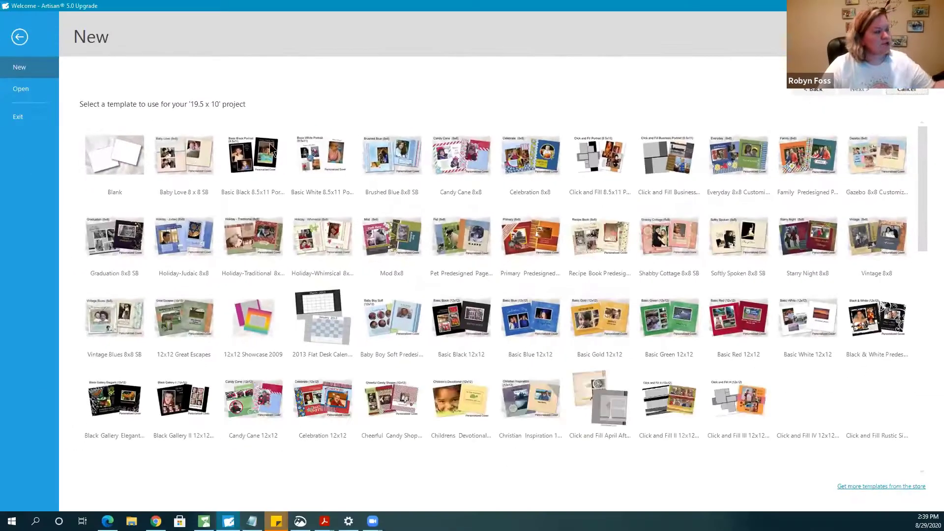
{"action": "left_click", "coordinate": [92, 154]}
{"action": "left_click", "coordinate": [869, 87]}
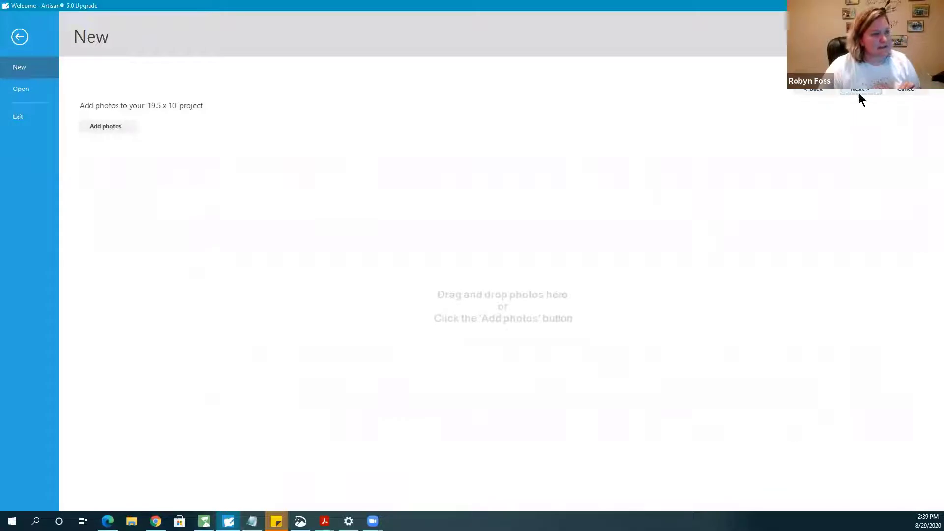
{"action": "left_click", "coordinate": [858, 93]}
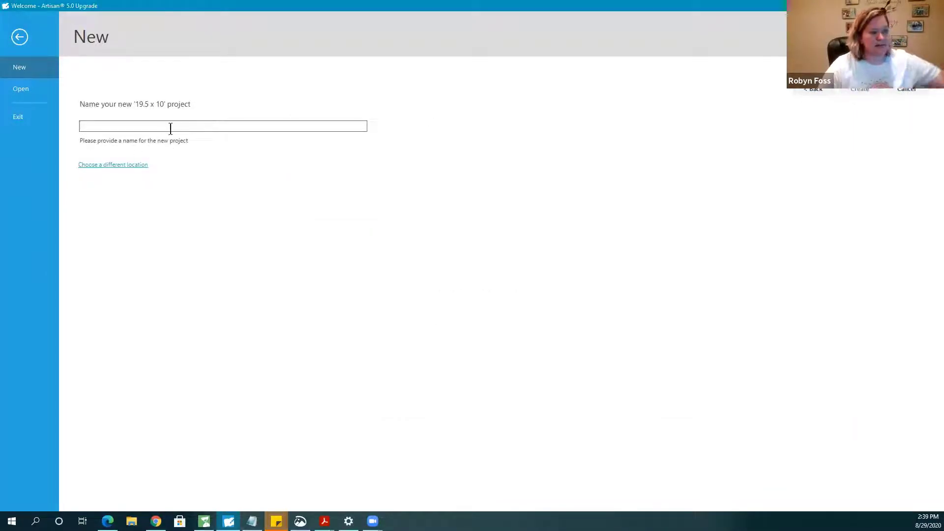
Name the new project "Sample Wall Decor Planning" and create it
{"action": "type", "text": "Sample Wal"}
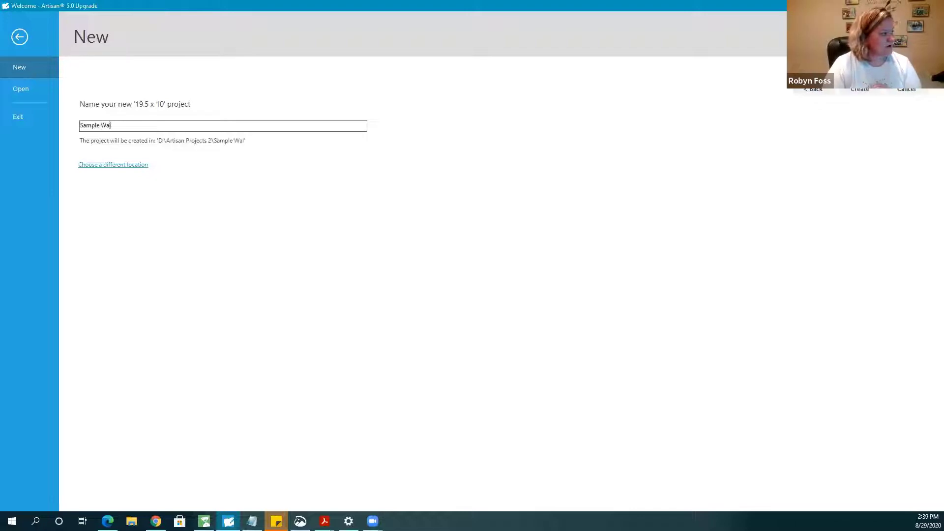
{"action": "type", "text": "l Decor Pl"}
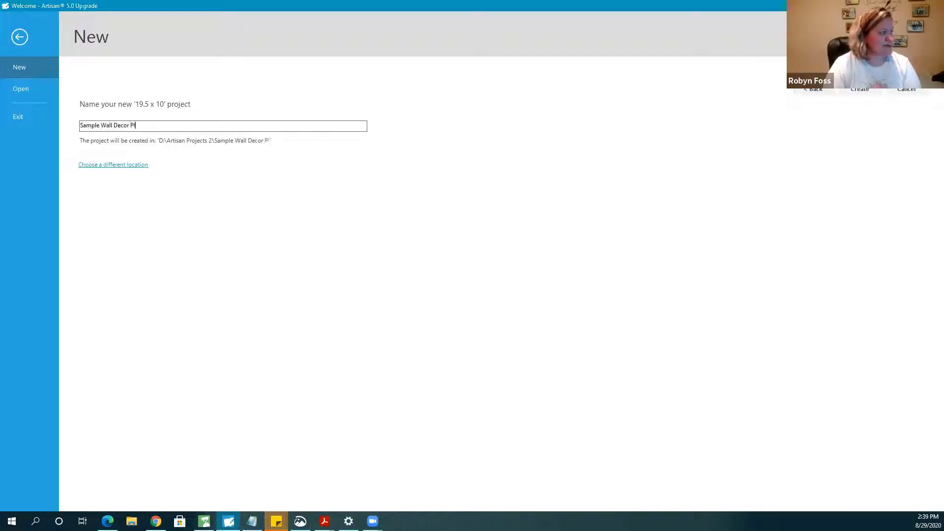
{"action": "type", "text": "anning"}
{"action": "key", "text": "Return"}
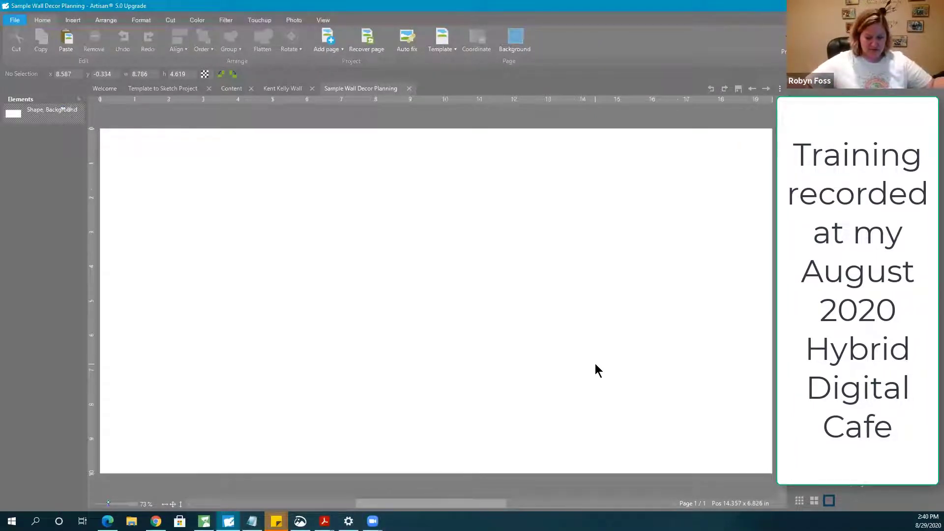
Set the page guides so grid lines show and snap, with 1" spacing
{"action": "left_click", "coordinate": [324, 20]}
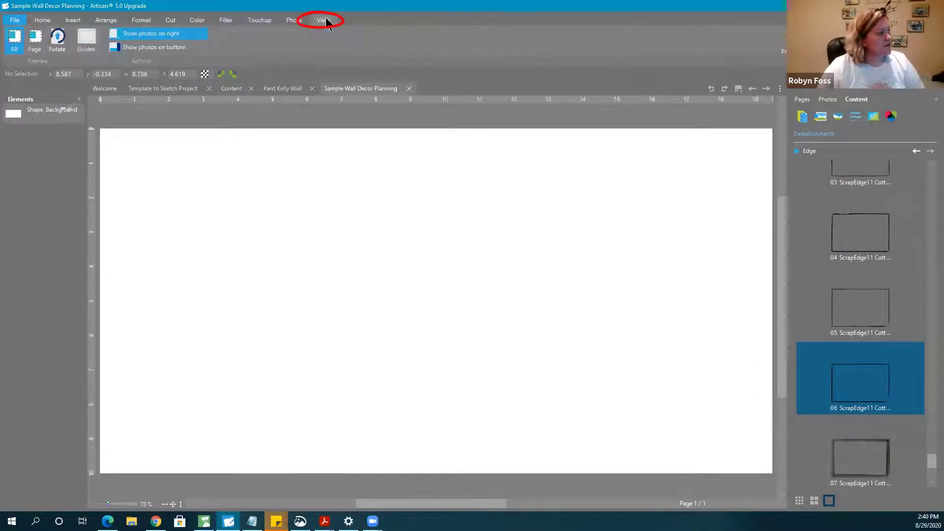
{"action": "left_click", "coordinate": [90, 47]}
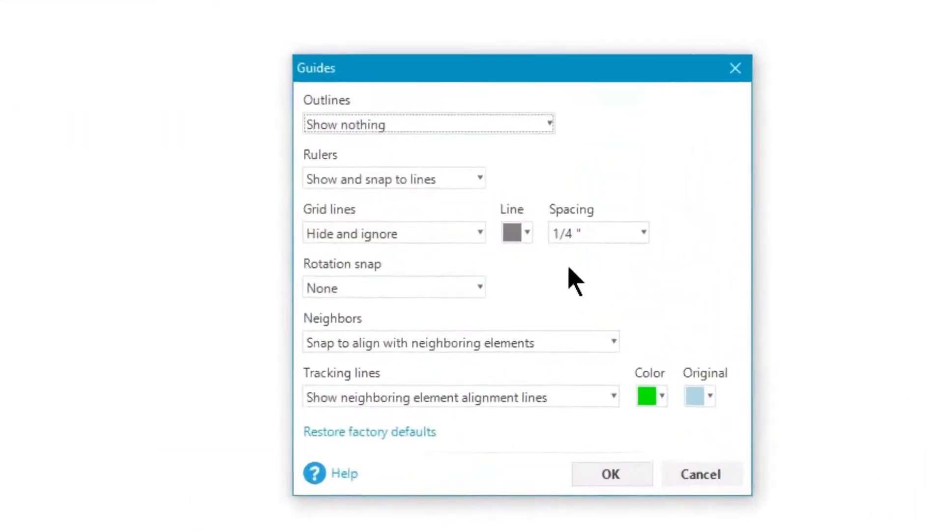
{"action": "left_click", "coordinate": [579, 234]}
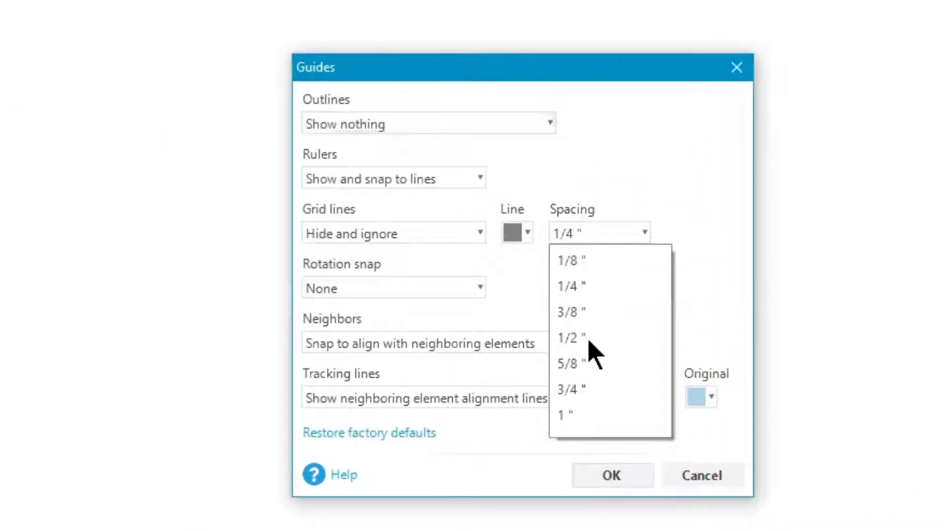
{"action": "left_click", "coordinate": [562, 416]}
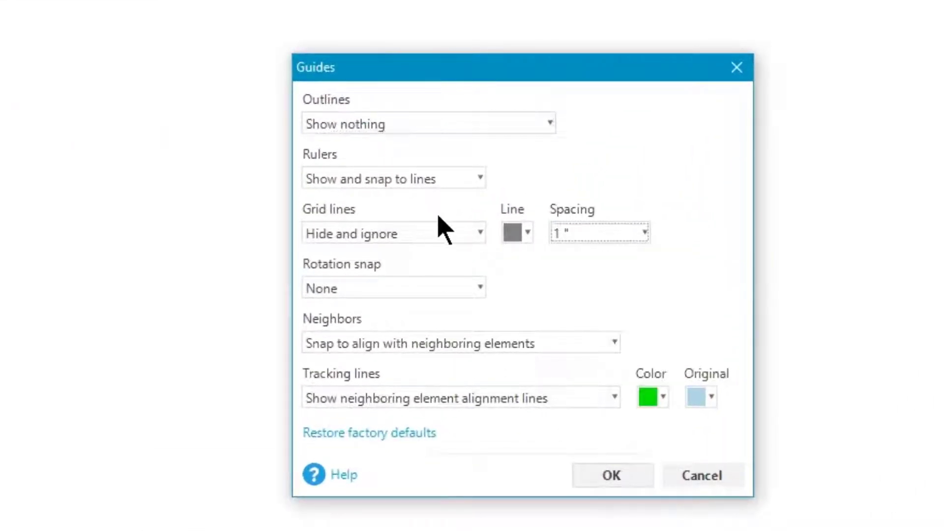
{"action": "left_click", "coordinate": [481, 234]}
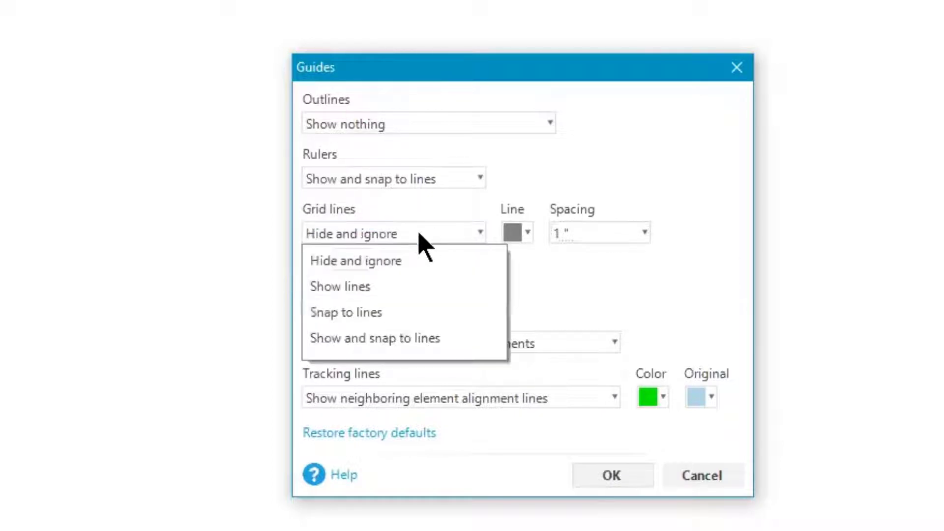
{"action": "left_click", "coordinate": [366, 339]}
{"action": "left_click", "coordinate": [605, 475]}
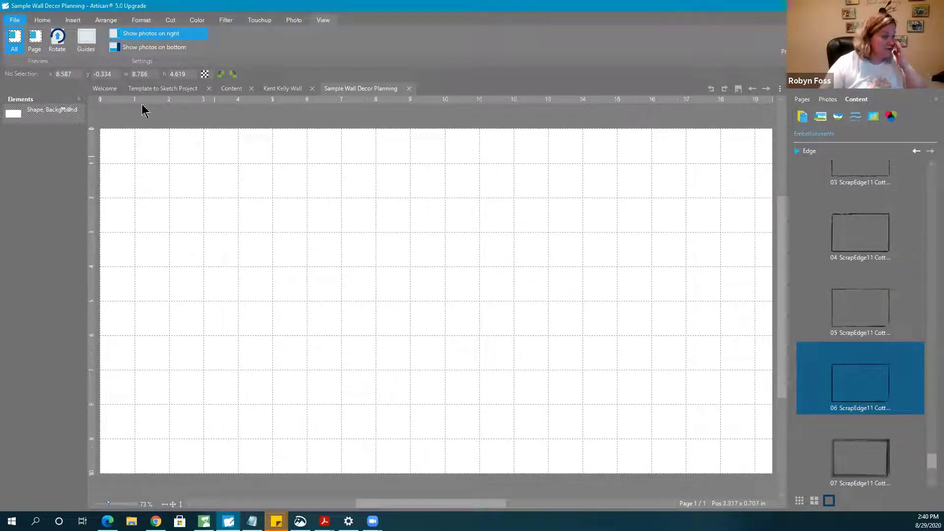
Insert a 3 x 2 rectangle shape and position it at x 3, y 2 on the page
{"action": "left_click", "coordinate": [69, 23]}
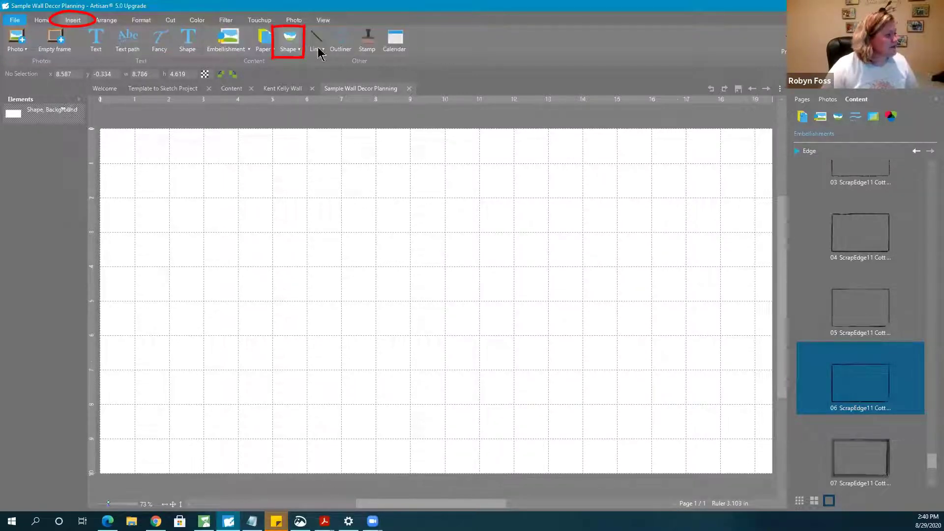
{"action": "left_click", "coordinate": [293, 47]}
{"action": "left_click", "coordinate": [331, 63]}
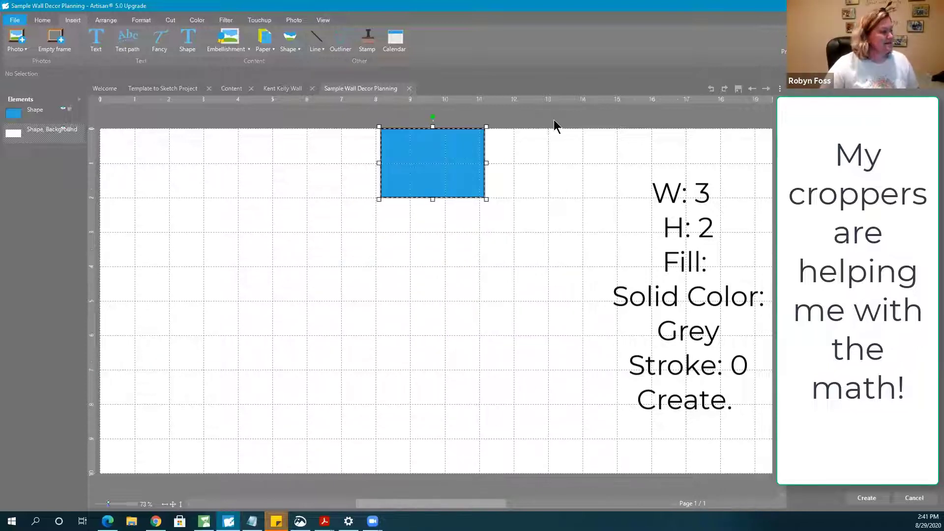
{"action": "left_click_drag", "start_coordinate": [433, 174], "coordinate": [250, 251]}
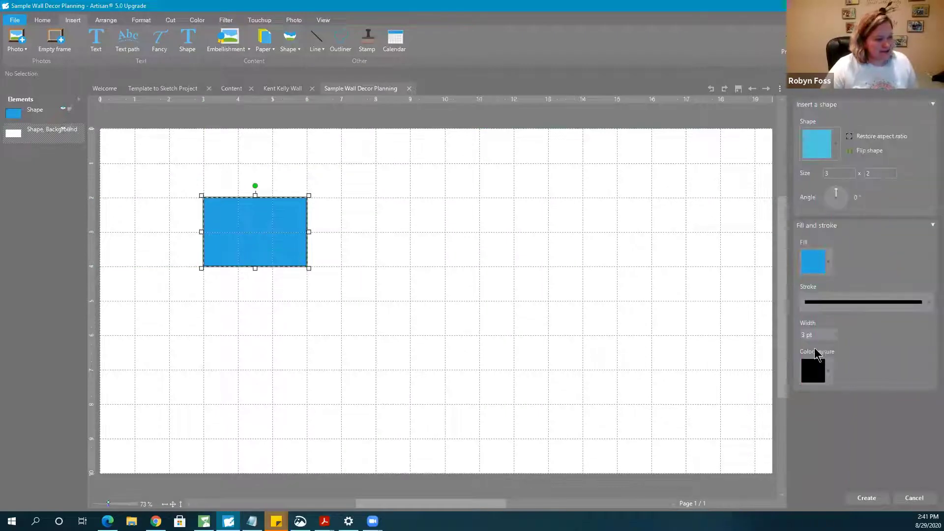
Set the rectangle's stroke width to None, fill it with solid medium grey, and create the shape
{"action": "left_click", "coordinate": [834, 339]}
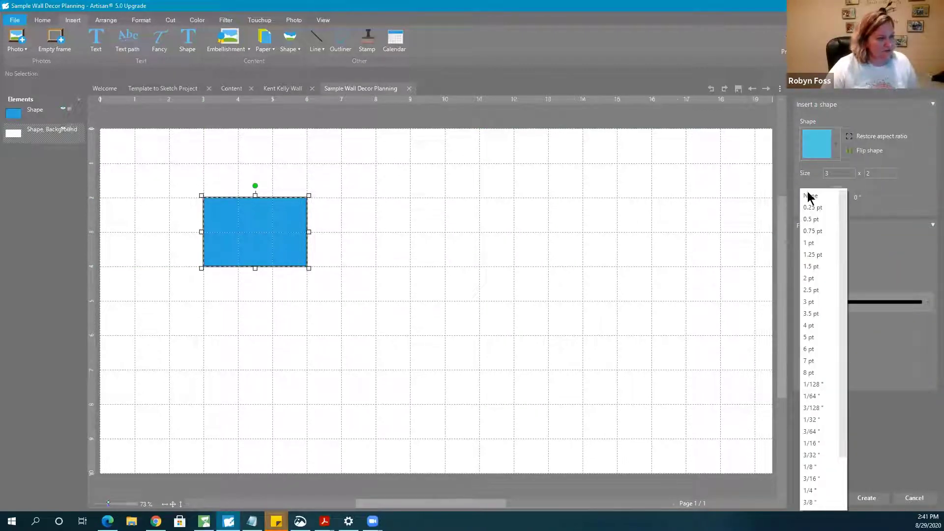
{"action": "left_click", "coordinate": [807, 195]}
{"action": "left_click", "coordinate": [807, 274]}
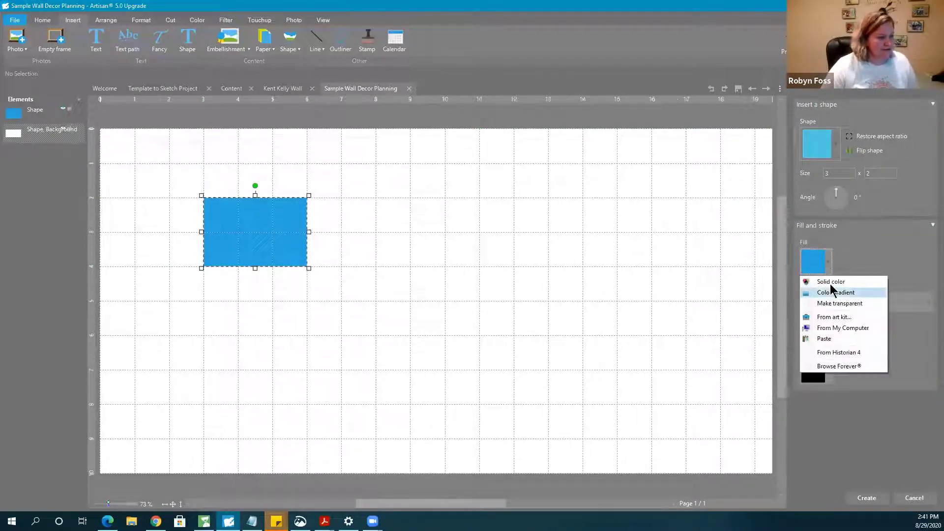
{"action": "left_click", "coordinate": [830, 290]}
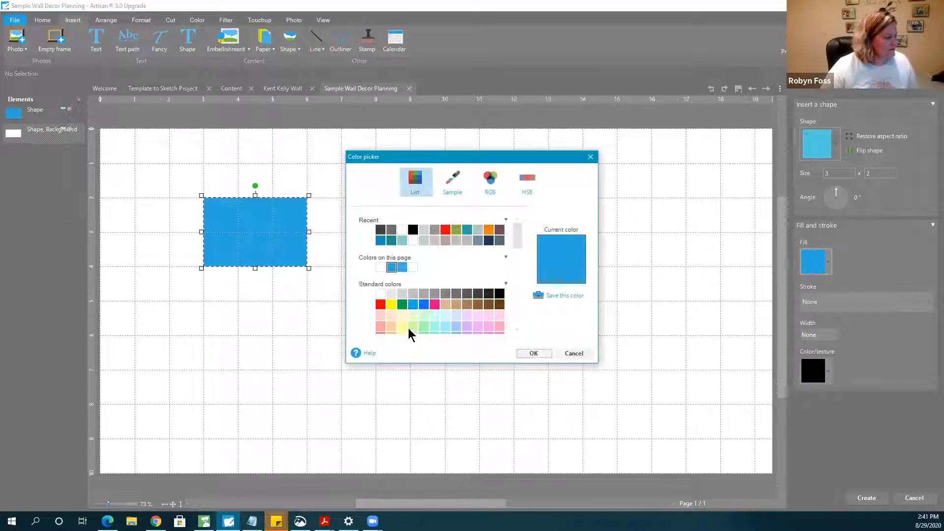
{"action": "left_click", "coordinate": [415, 294]}
{"action": "left_click", "coordinate": [436, 295]}
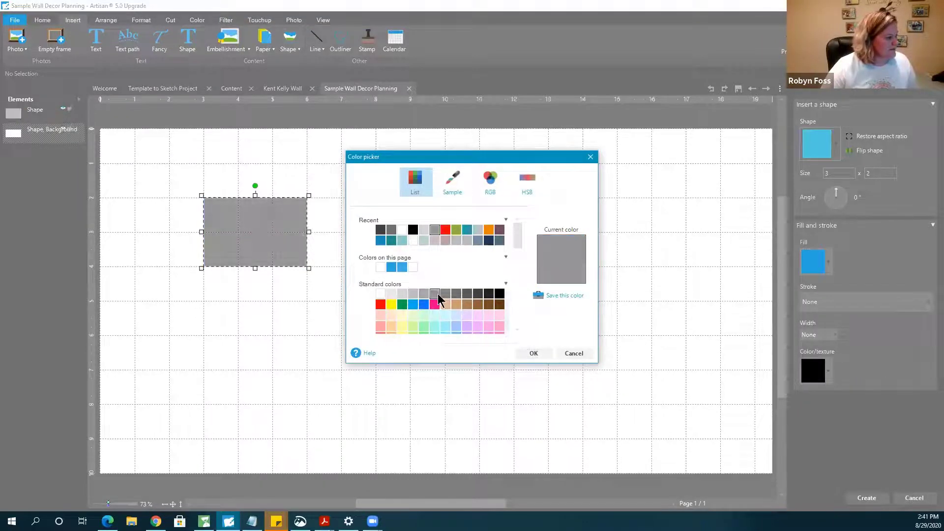
{"action": "left_click", "coordinate": [422, 293]}
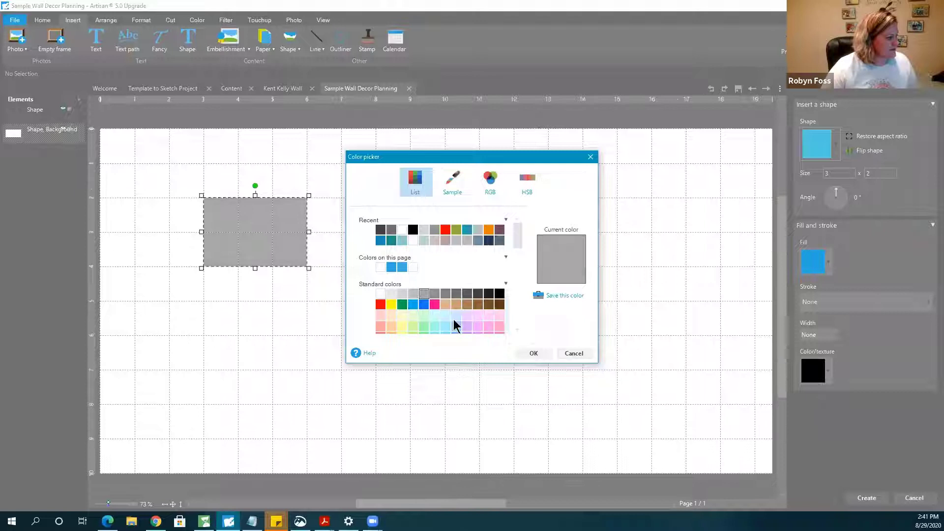
{"action": "left_click", "coordinate": [523, 353]}
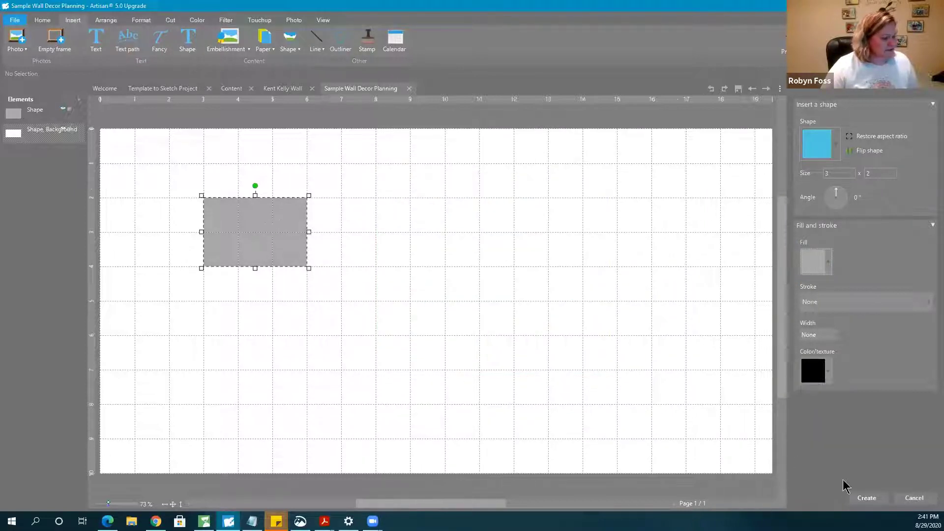
{"action": "left_click", "coordinate": [866, 498]}
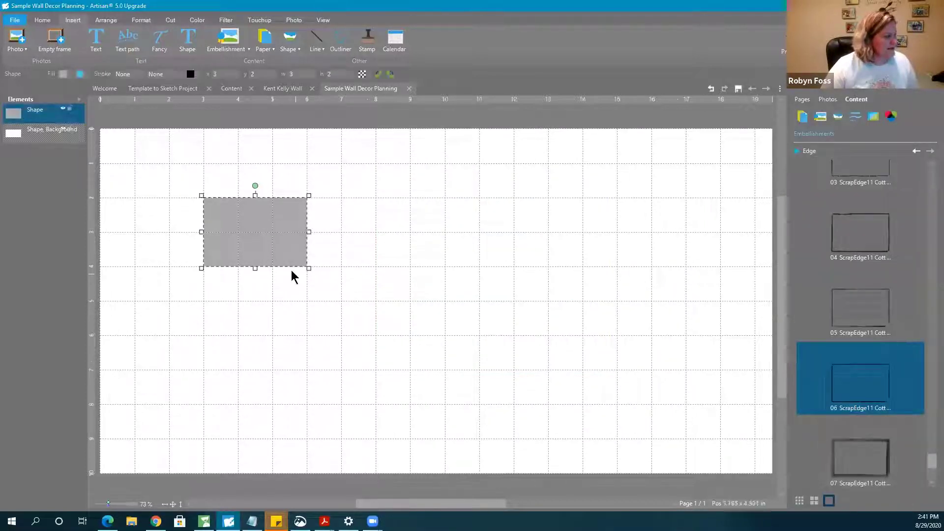
Fill the grey rectangle with the text label "36x24"
{"action": "right_click", "coordinate": [285, 251]}
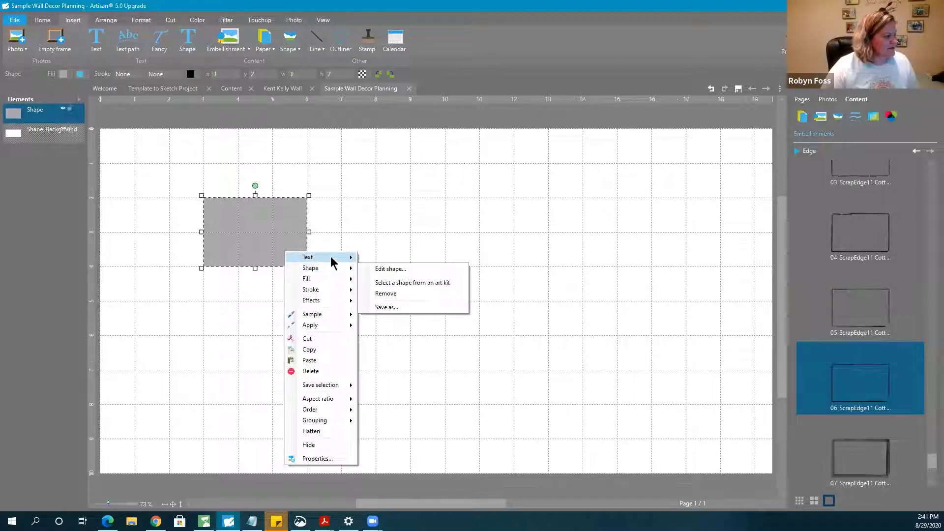
{"action": "mouse_move", "coordinate": [331, 256]}
{"action": "left_click", "coordinate": [384, 269]}
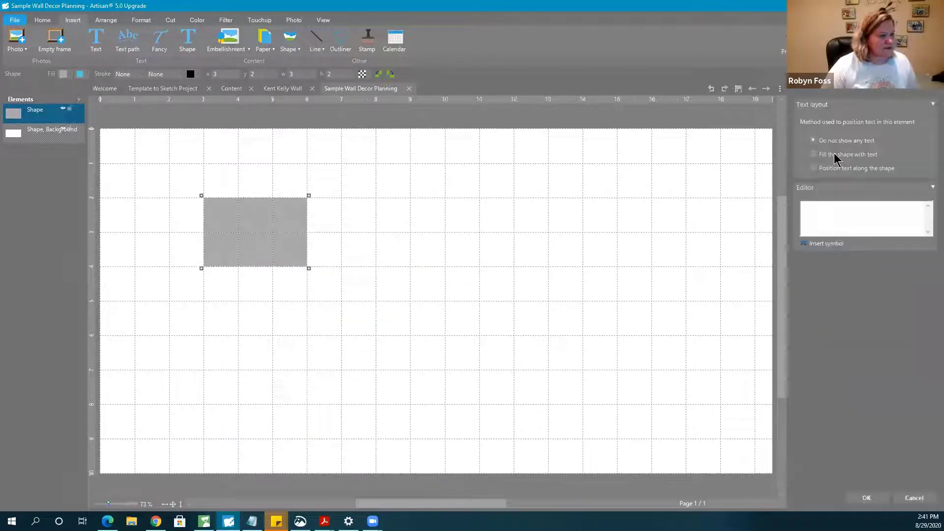
{"action": "type", "text": "24ds"}
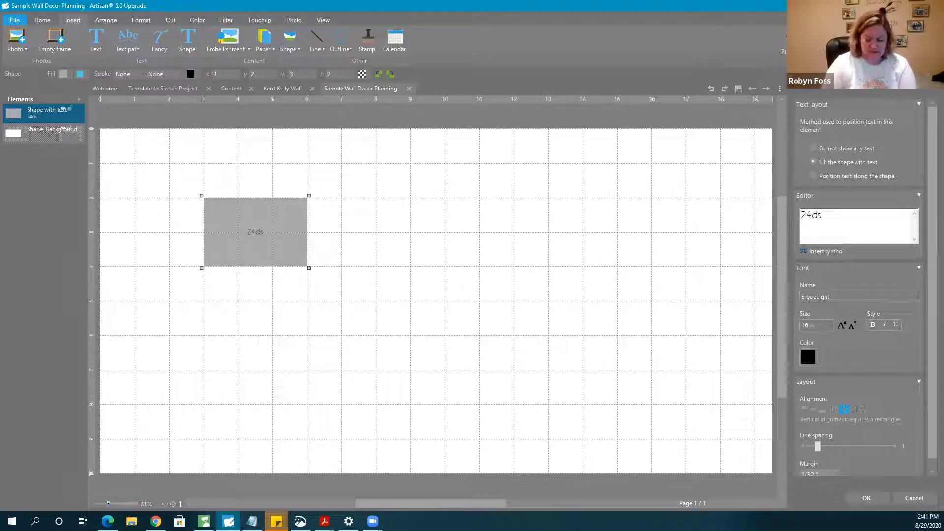
{"action": "key", "text": "BackSpace"}
{"action": "key", "text": "BackSpace"}
{"action": "key", "text": "BackSpace"}
{"action": "key", "text": "BackSpace"}
{"action": "type", "text": "36x"}
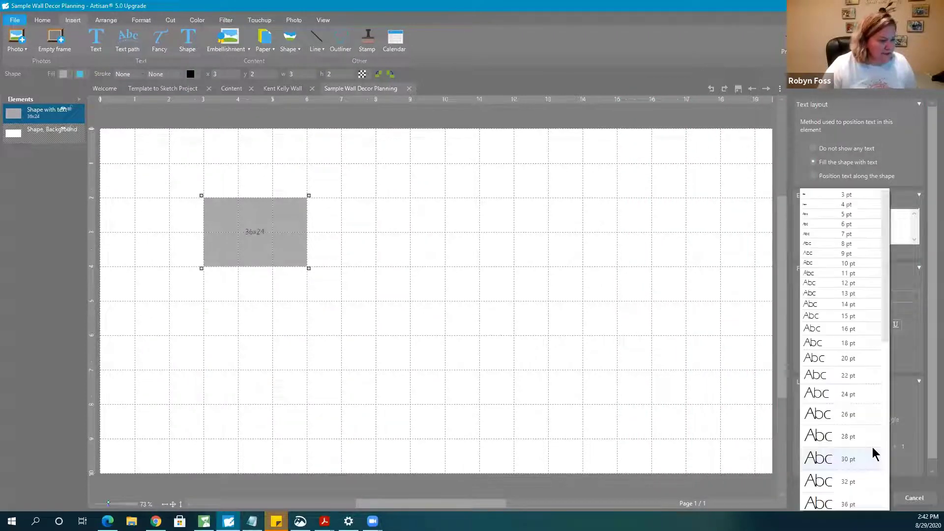
Set the 36x24 label's font size to 48 pt and apply the text
{"action": "left_click", "coordinate": [833, 328]}
{"action": "scroll", "coordinate": [860, 482], "scroll_direction": "down", "scroll_amount": 3}
{"action": "left_click", "coordinate": [854, 402]}
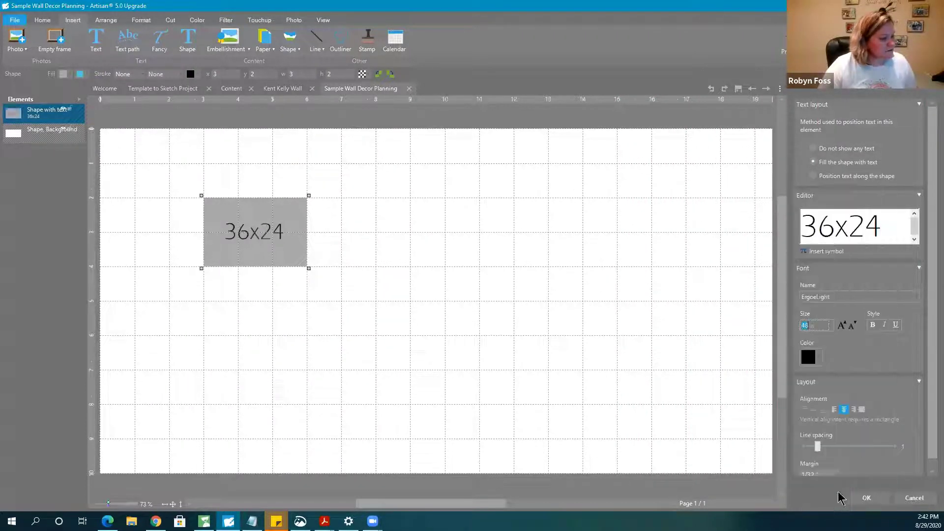
{"action": "left_click", "coordinate": [864, 498]}
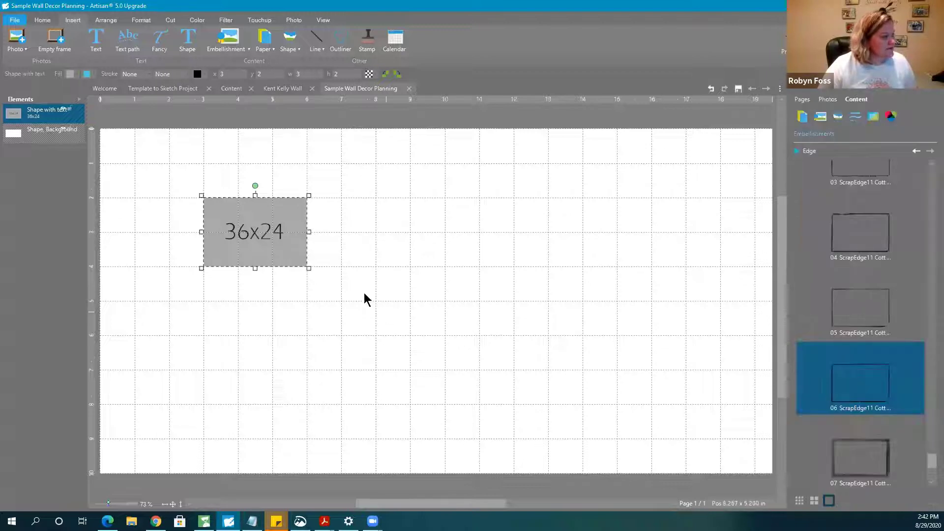
Duplicate the labelled 36x24 rectangle and move the copy to x 10, y 3
{"action": "key", "text": "ctrl+c"}
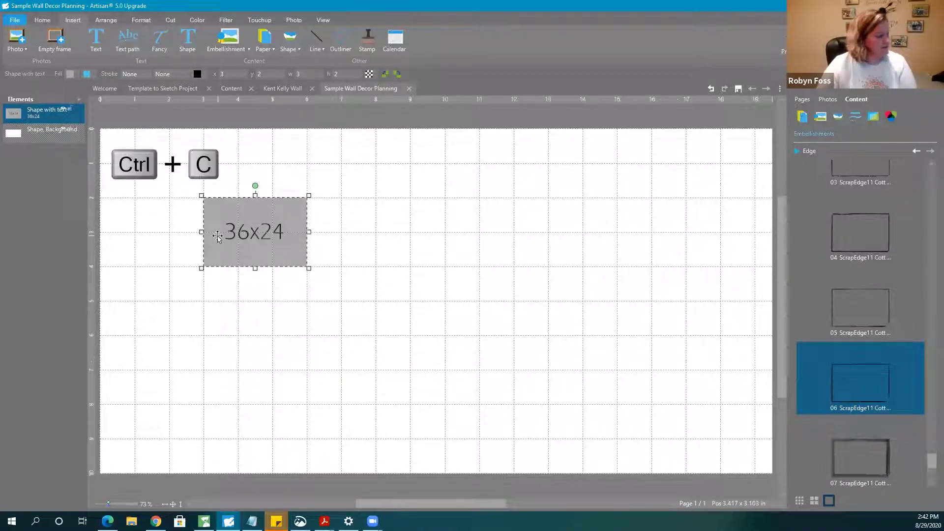
{"action": "key", "text": "ctrl+v"}
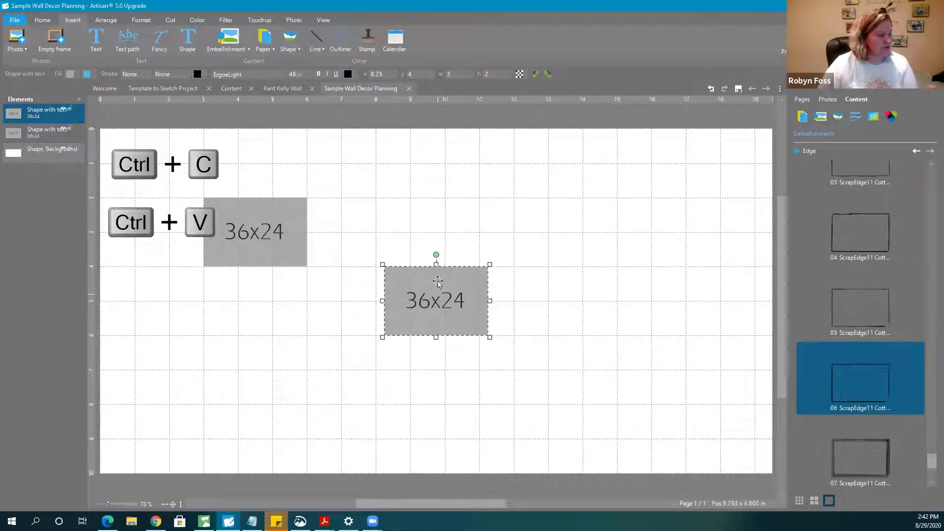
{"action": "left_click_drag", "start_coordinate": [483, 297], "coordinate": [536, 263]}
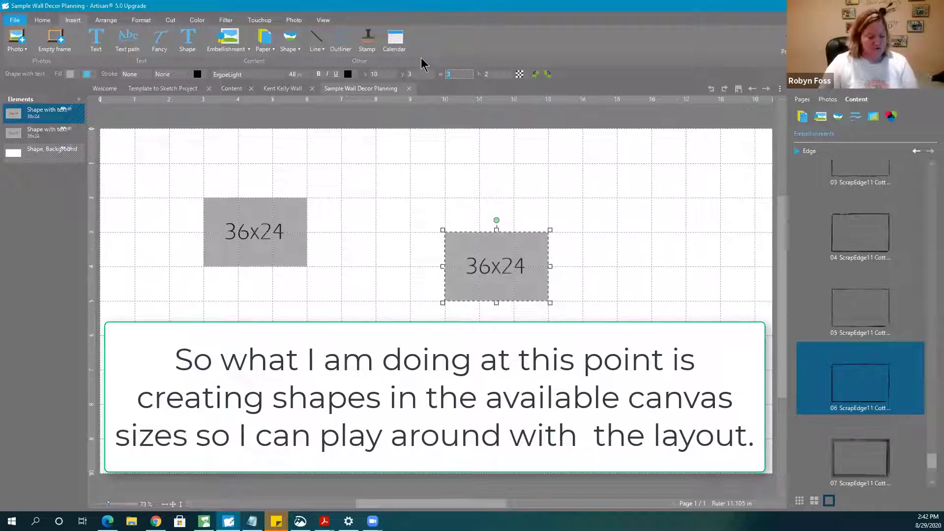
Resize the copied rectangle to a 1 x 1 square
{"action": "key", "text": "Tab"}
{"action": "type", "text": "1"}
{"action": "key", "text": "Return"}
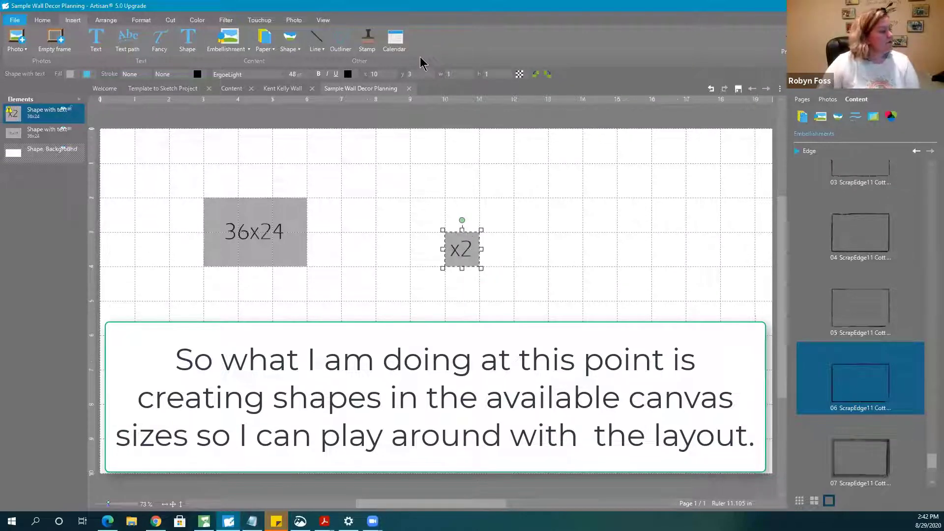
Replace the copied square's label with "12x12" at a font size of 20 pt
{"action": "double_click", "coordinate": [462, 249]}
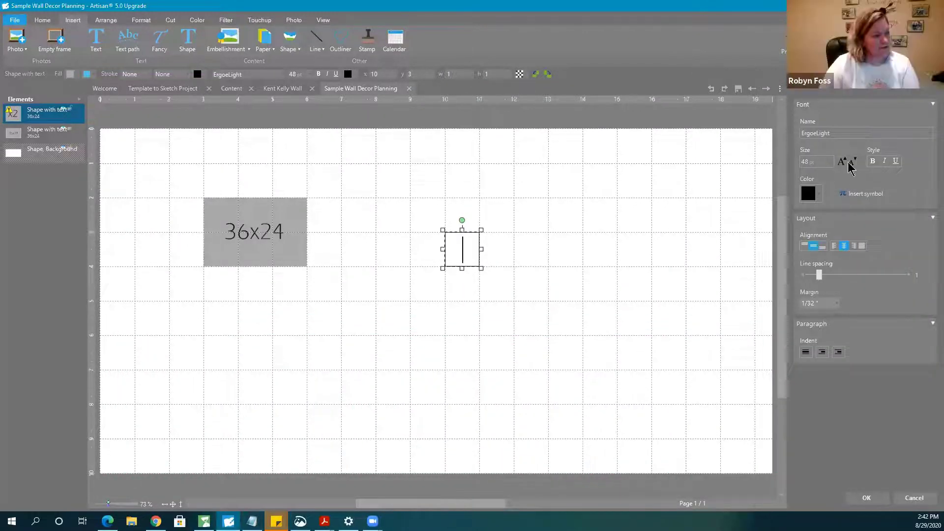
{"action": "left_click", "coordinate": [832, 162]}
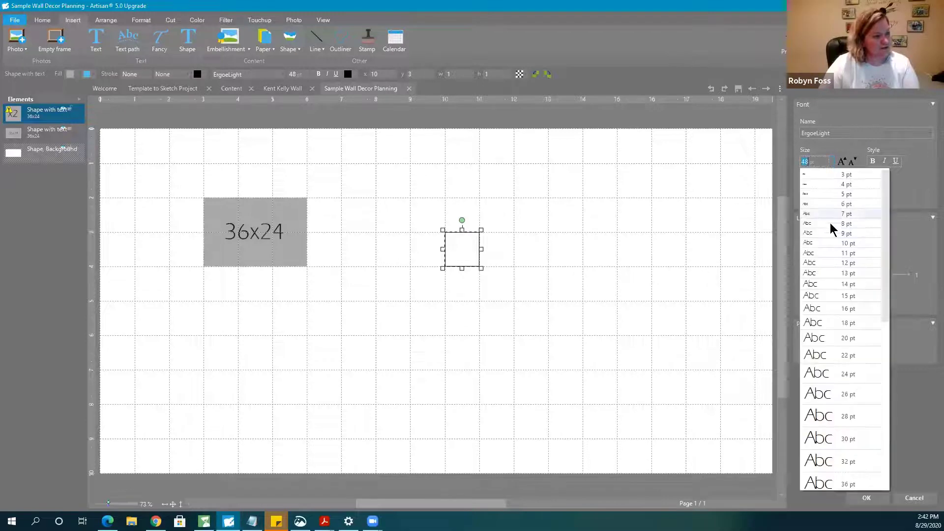
{"action": "left_click", "coordinate": [847, 338]}
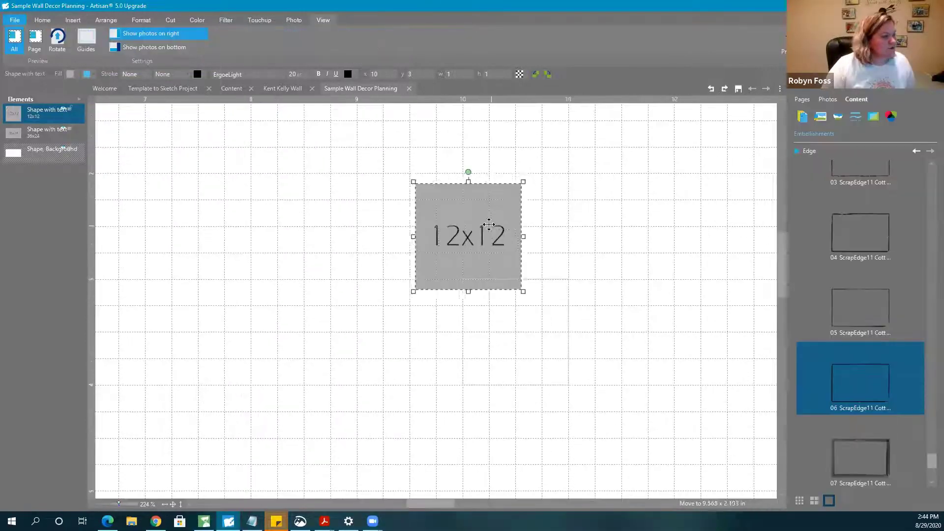
Align the 12x12 square with the grid at x 9.5, y 2
{"action": "left_click_drag", "start_coordinate": [490, 220], "coordinate": [485, 215]}
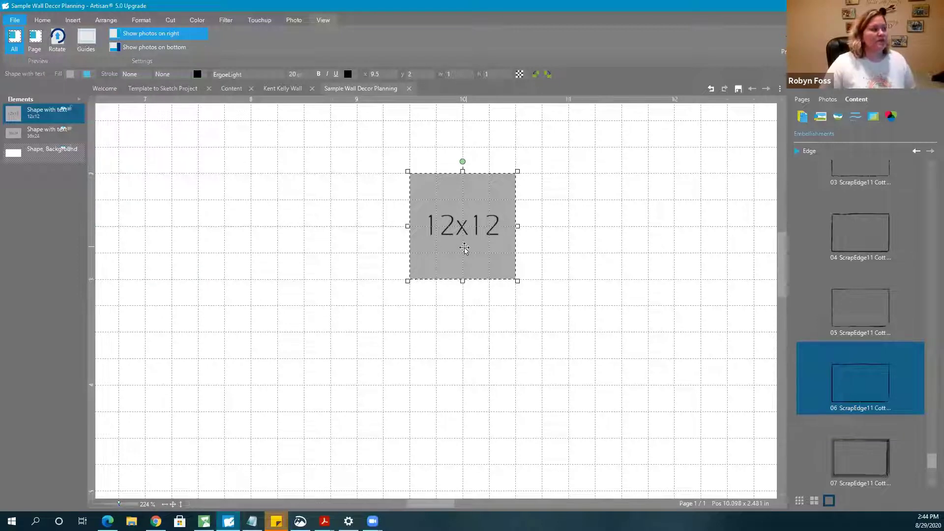
{"action": "left_click", "coordinate": [457, 76]}
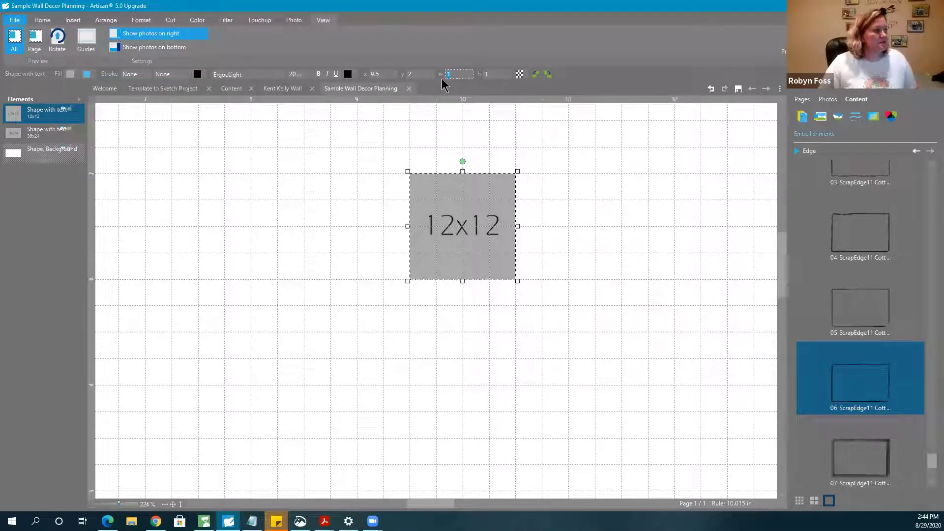
{"action": "left_click", "coordinate": [401, 373]}
Duplicate the 12x12 square and place the copy directly below it at x 9.5, y 3.236
{"action": "left_click", "coordinate": [438, 253]}
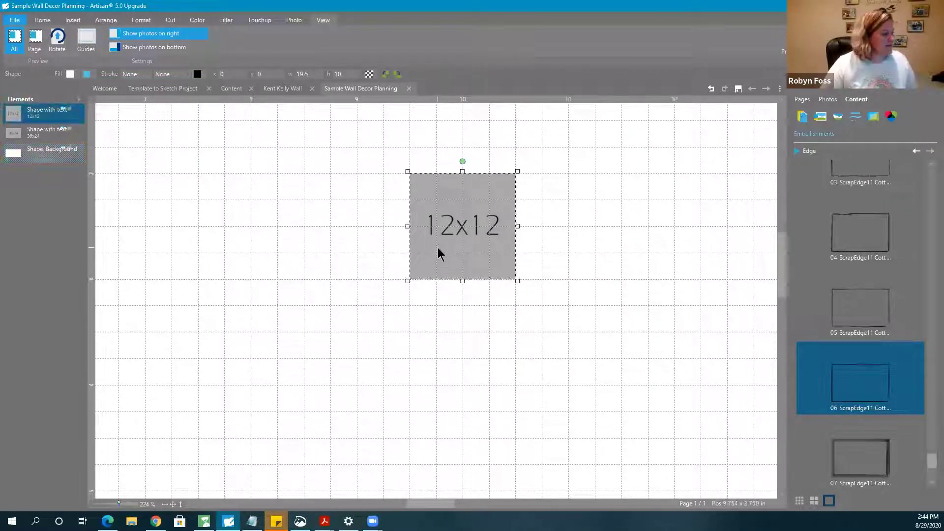
{"action": "key", "text": "ctrl+d"}
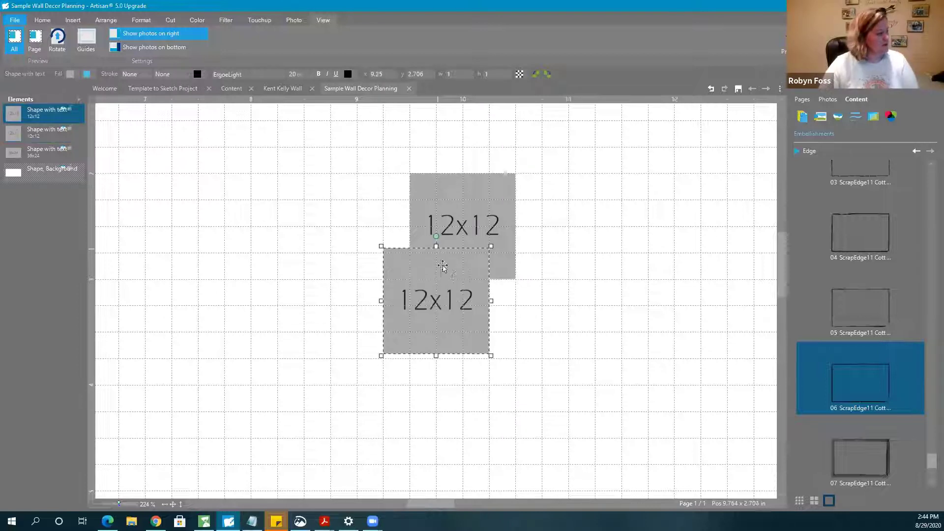
{"action": "left_click_drag", "start_coordinate": [450, 297], "coordinate": [480, 352]}
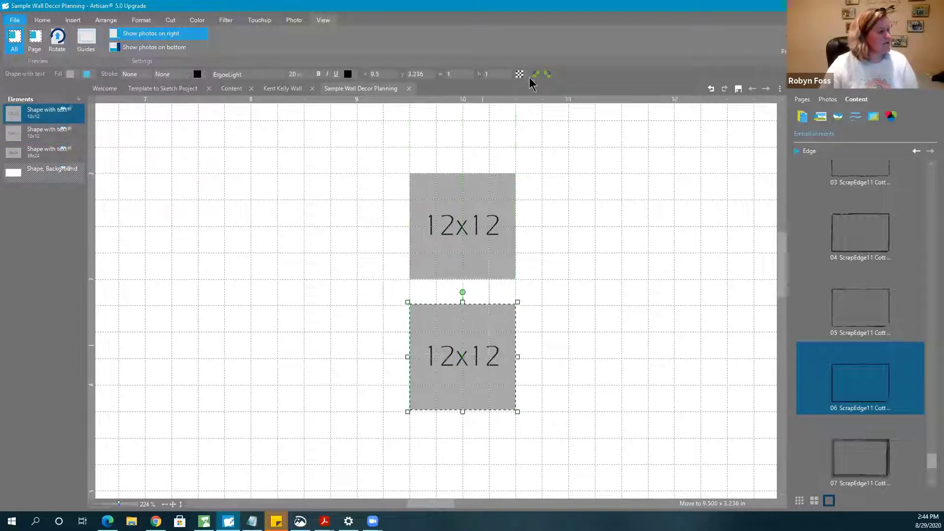
Resize the lower copy of the 12x12 square to 0.66 wide by 0.66 high
{"action": "left_click", "coordinate": [442, 77]}
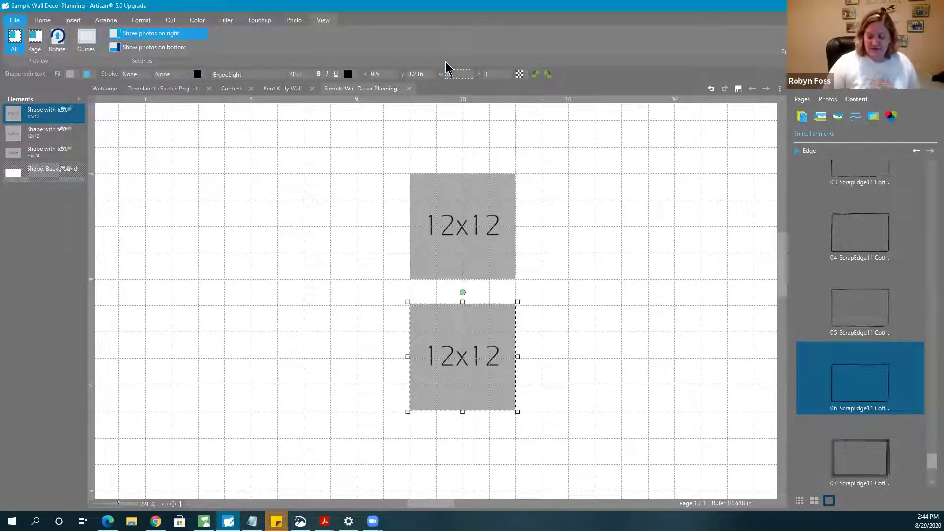
{"action": "key", "text": "Tab"}
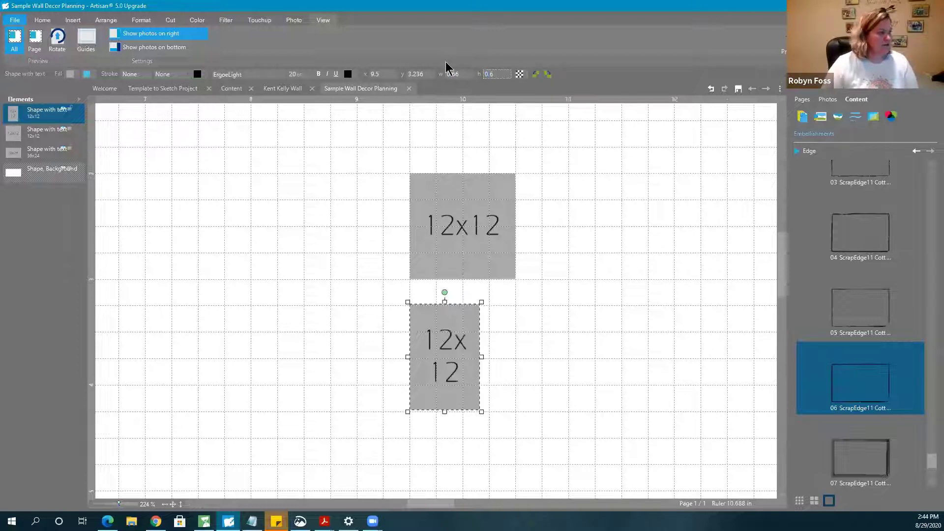
{"action": "type", "text": "0.66"}
{"action": "key", "text": "Return"}
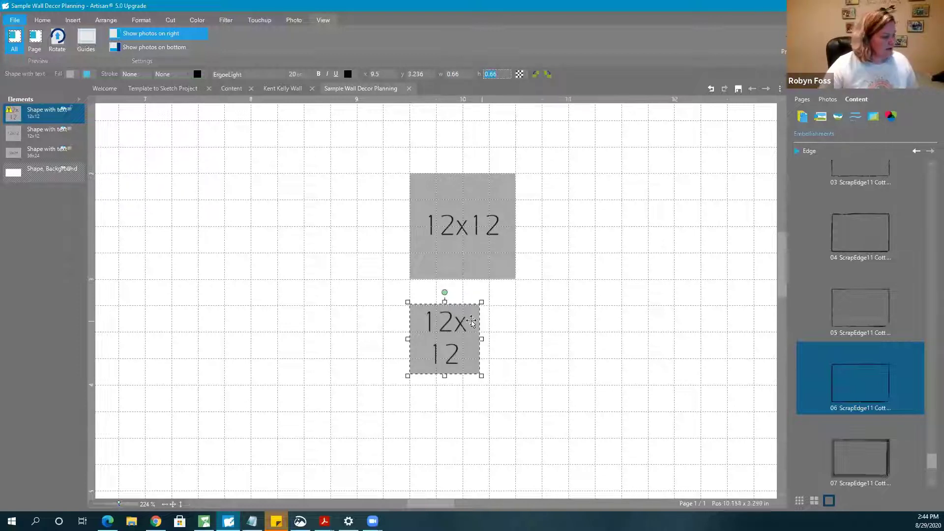
Replace the label of the 0.66 x 0.66 square with "8x8" and apply the text
{"action": "double_click", "coordinate": [426, 325]}
{"action": "left_click_drag", "start_coordinate": [426, 324], "coordinate": [489, 368]}
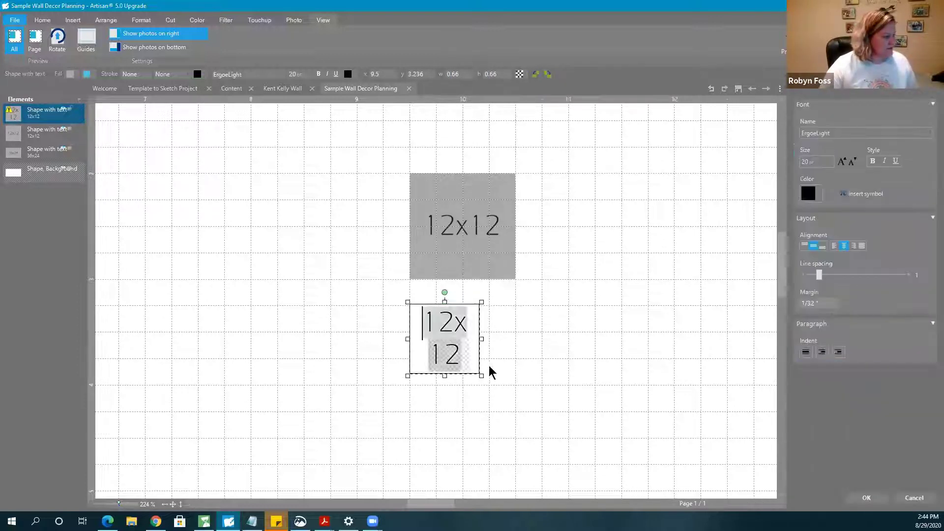
{"action": "key", "text": "Delete"}
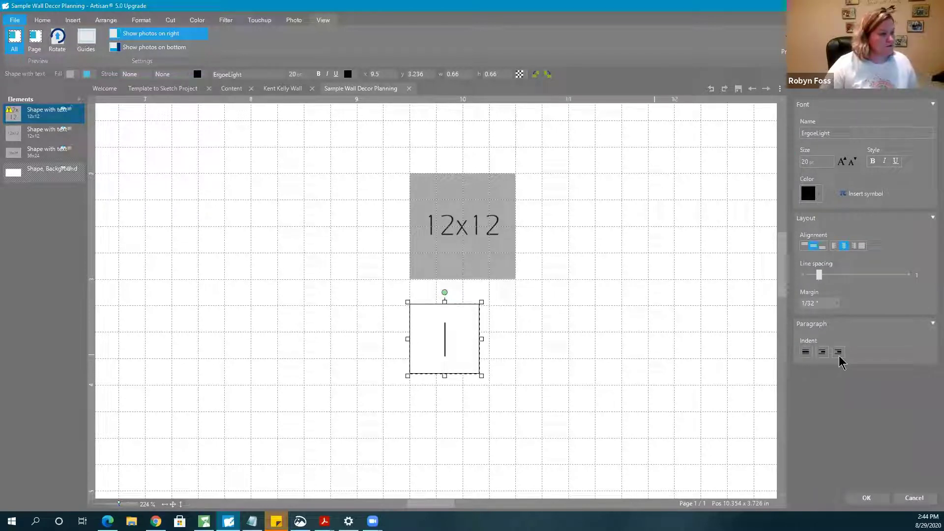
{"action": "type", "text": "8x8"}
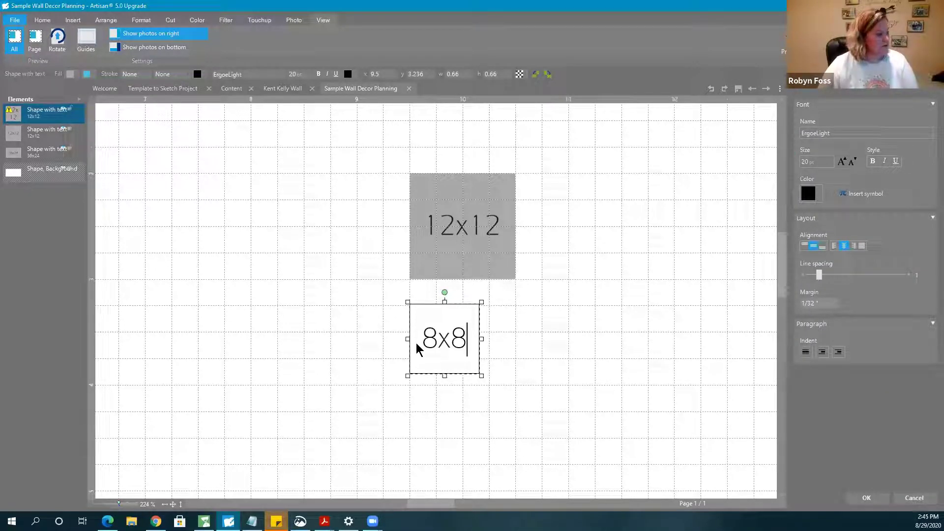
{"action": "key", "text": "Return"}
{"action": "key", "text": "BackSpace"}
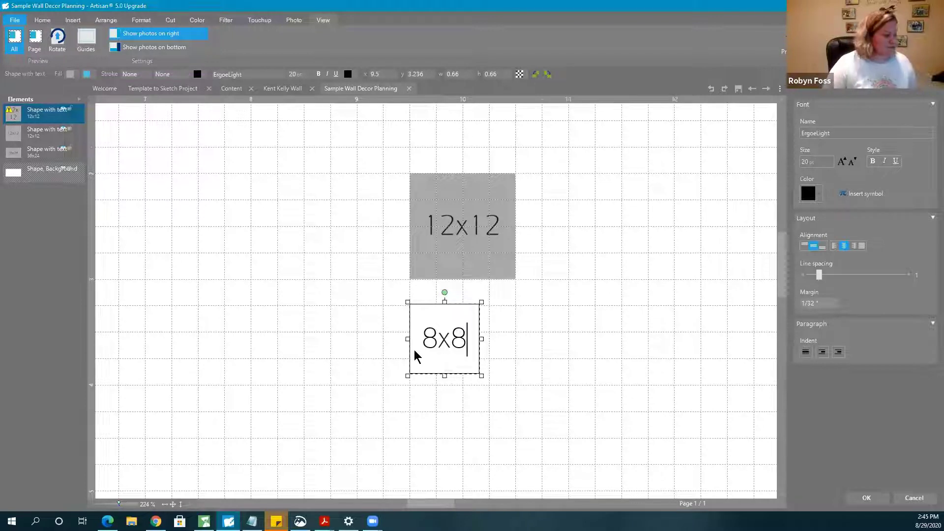
{"action": "left_click", "coordinate": [867, 498]}
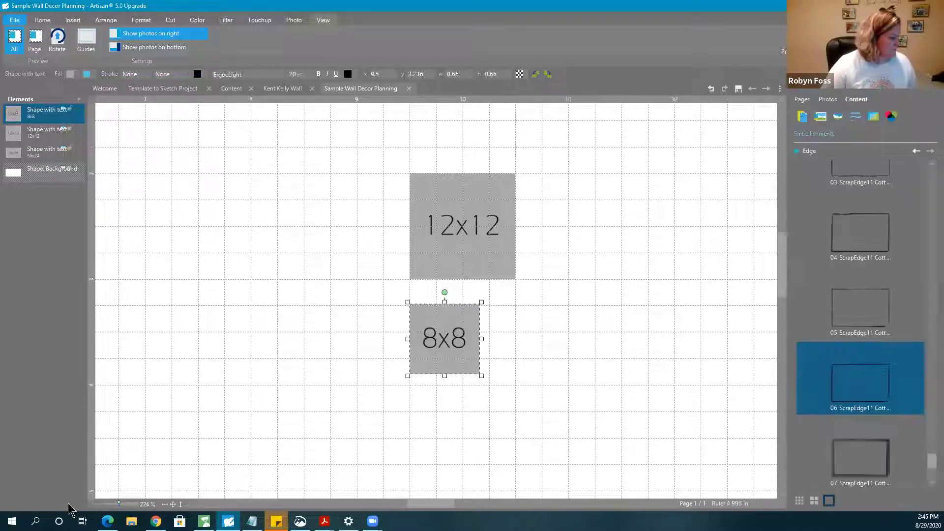
Set the spacing of the page's grid lines to 1 inch
{"action": "left_click", "coordinate": [172, 504]}
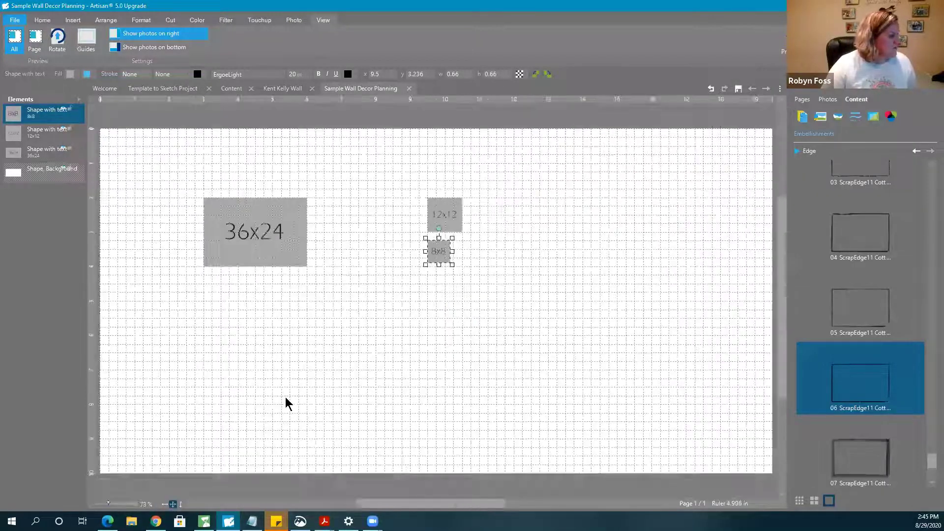
{"action": "left_click", "coordinate": [320, 385]}
{"action": "left_click", "coordinate": [84, 44]}
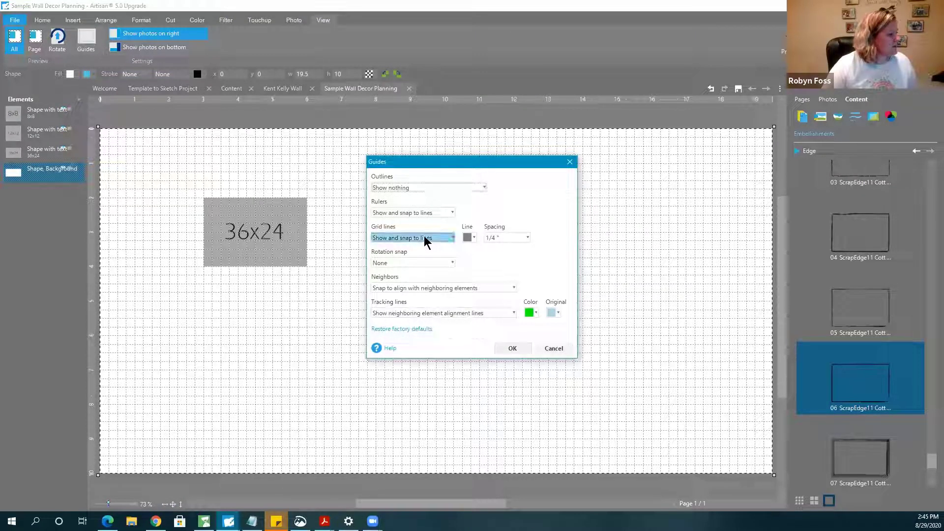
{"action": "left_click", "coordinate": [426, 239]}
{"action": "left_click", "coordinate": [501, 244]}
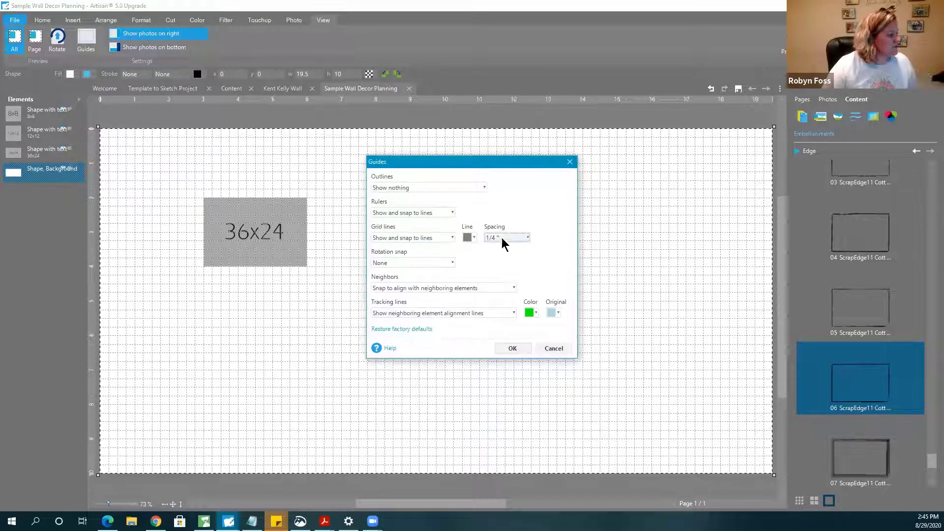
{"action": "left_click", "coordinate": [502, 241]}
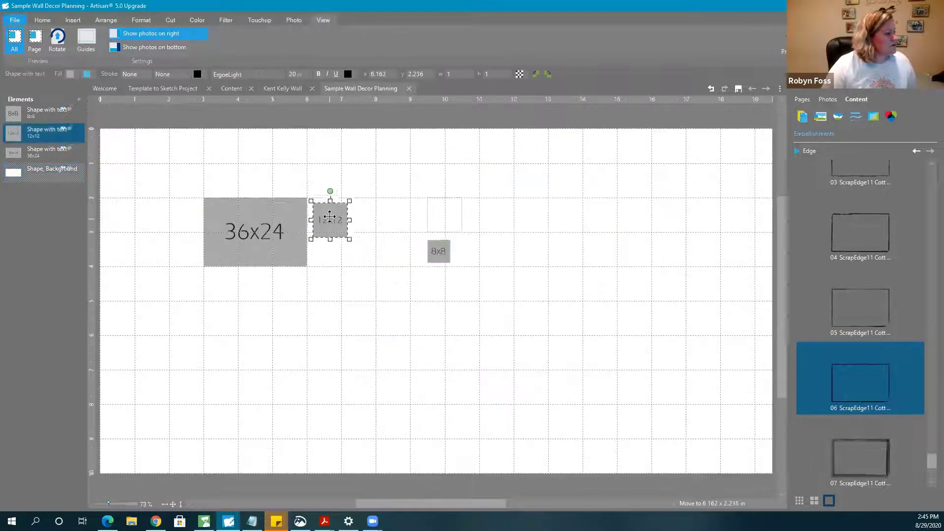
Arrange the 12x12 square beside the 36x24 rectangle with the 8x8 square below it, leaving narrow gaps
{"action": "left_click_drag", "start_coordinate": [327, 213], "coordinate": [335, 214]}
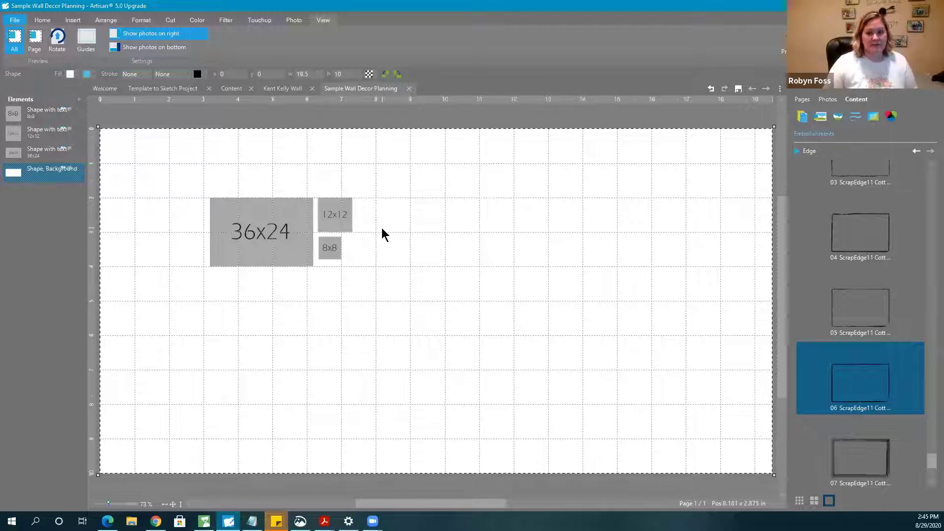
Switch to the already prepared wall project and unhide the photo frames lying over the clustered 12" x 12", 20" X 16" and 24" X 20" shapes
{"action": "left_click", "coordinate": [828, 100]}
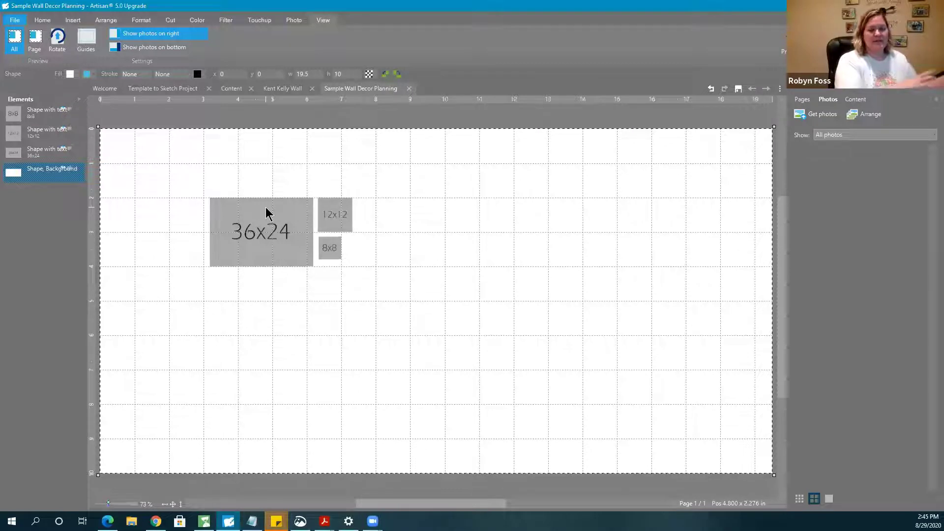
{"action": "left_click", "coordinate": [288, 91]}
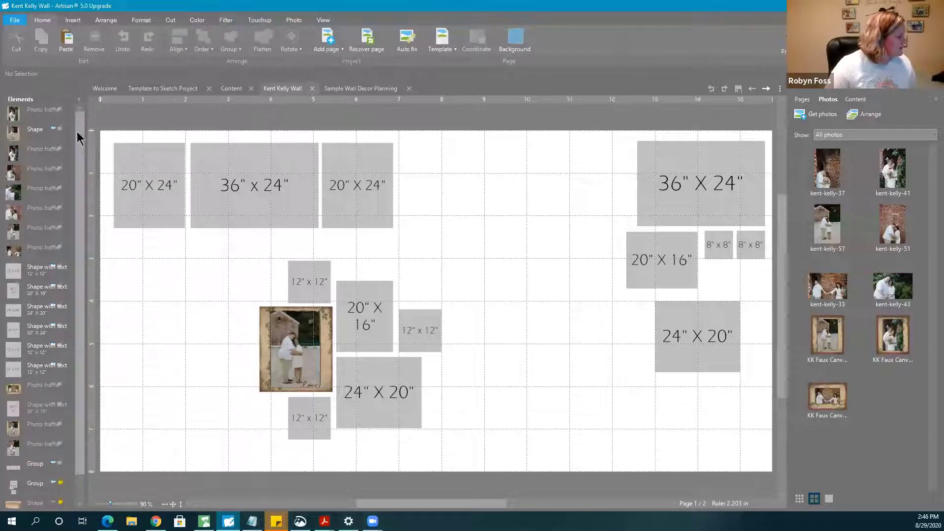
{"action": "left_click", "coordinate": [53, 176]}
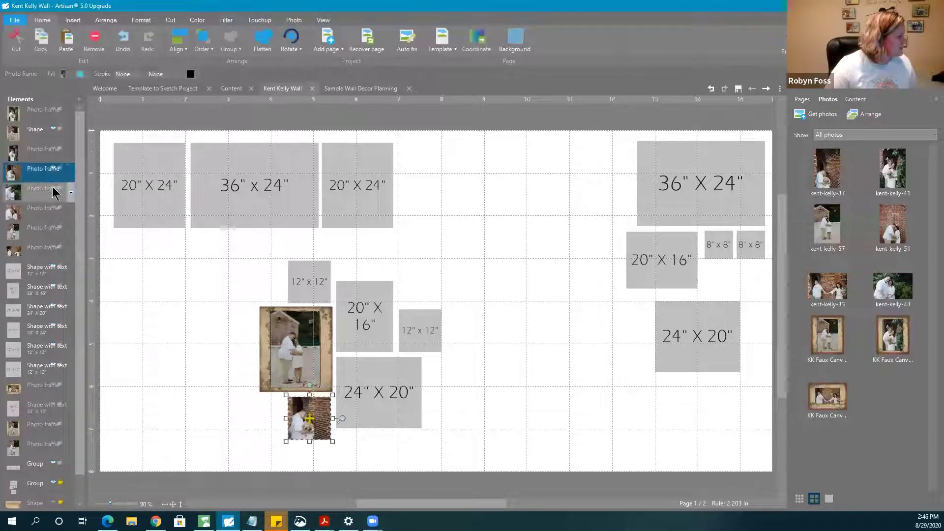
{"action": "left_click", "coordinate": [54, 191]}
{"action": "left_click", "coordinate": [55, 211]}
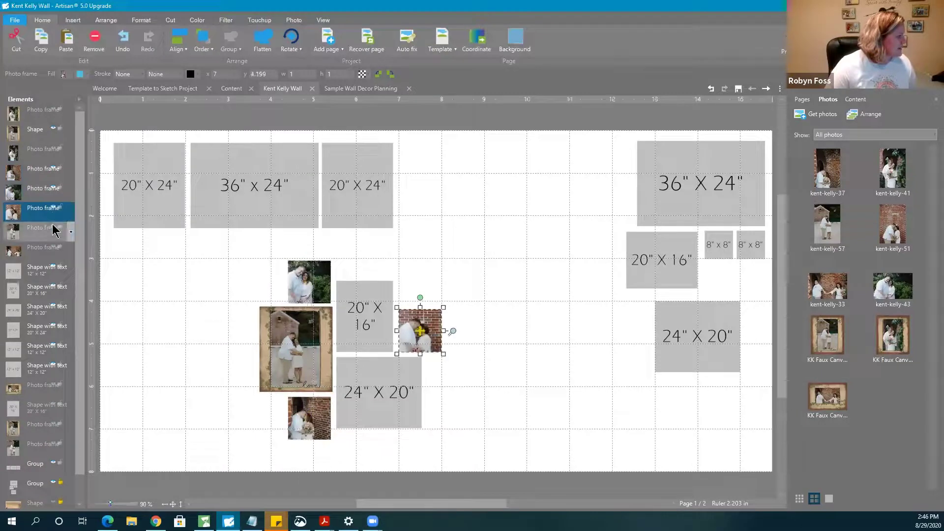
{"action": "left_click", "coordinate": [54, 230]}
{"action": "left_click", "coordinate": [54, 250]}
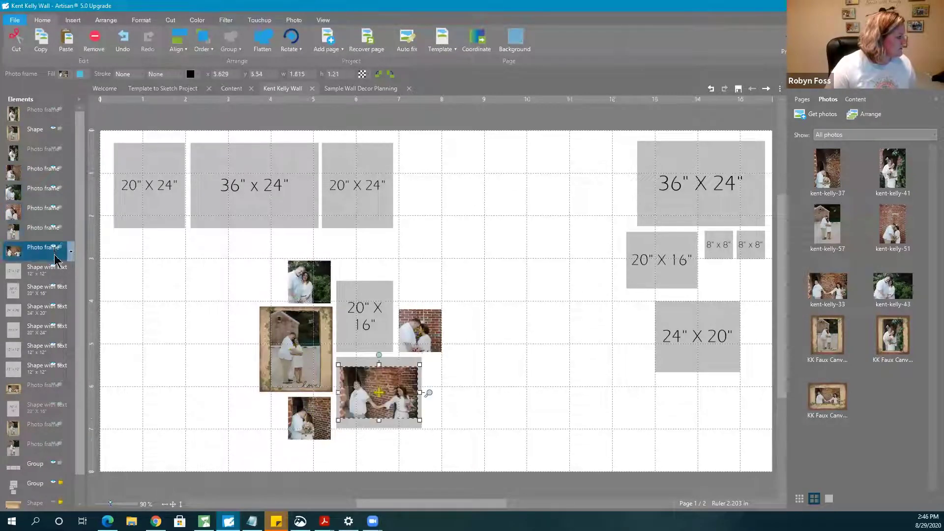
{"action": "left_click", "coordinate": [55, 152]}
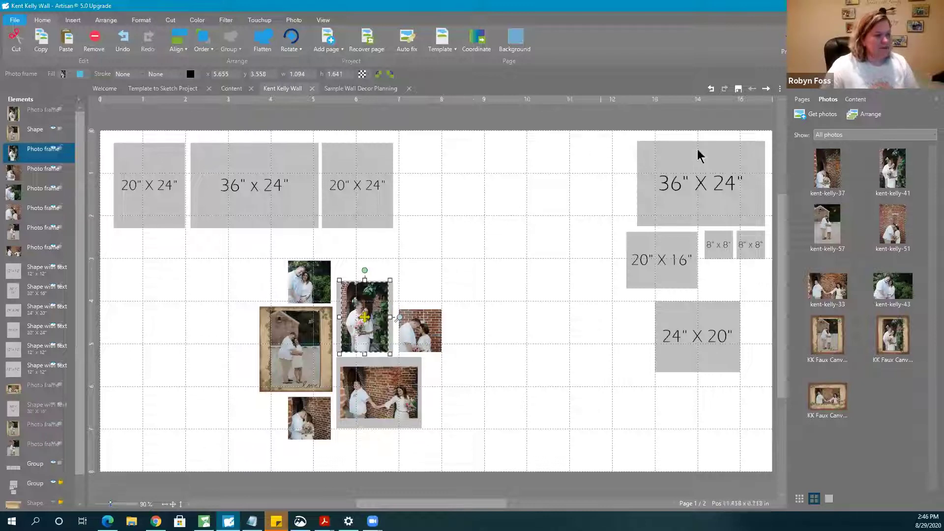
Open the project's second page and view the whole room photo with the three framed canvases on the wall
{"action": "left_click", "coordinate": [801, 103]}
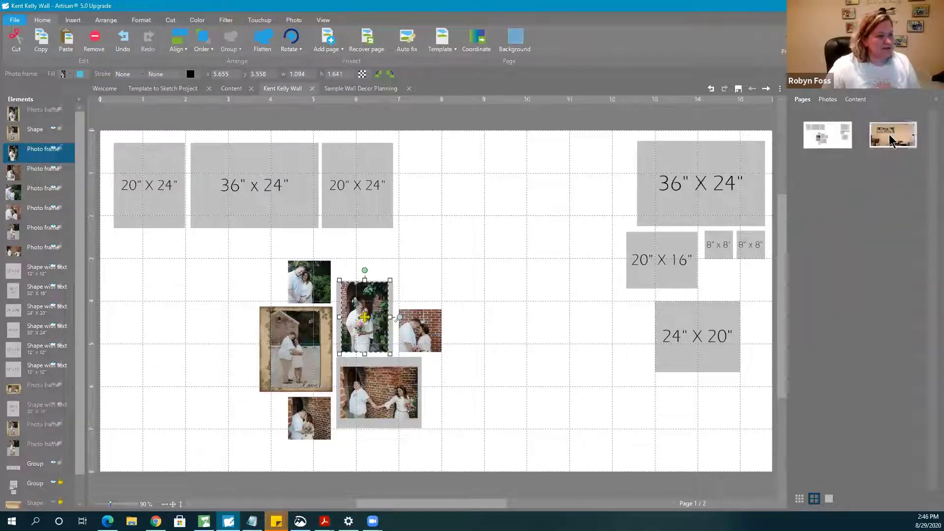
{"action": "left_click", "coordinate": [872, 145]}
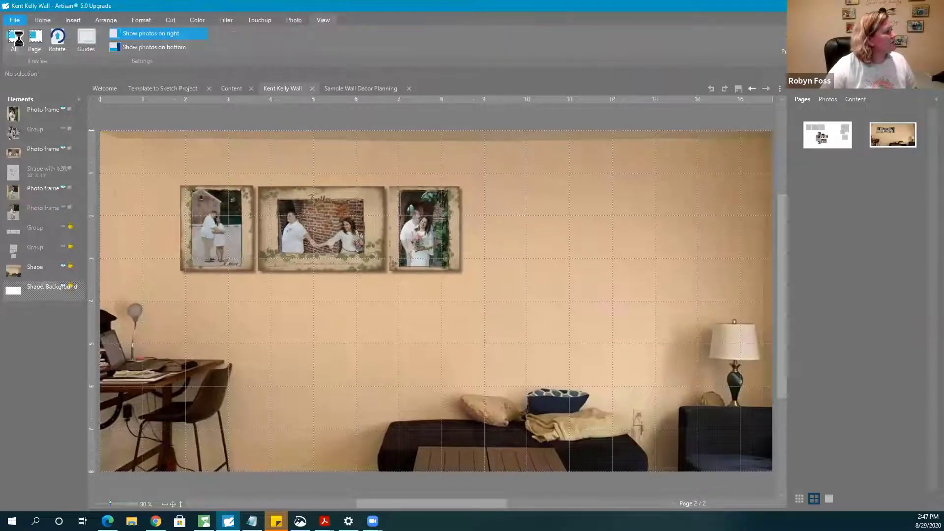
{"action": "left_click", "coordinate": [103, 504]}
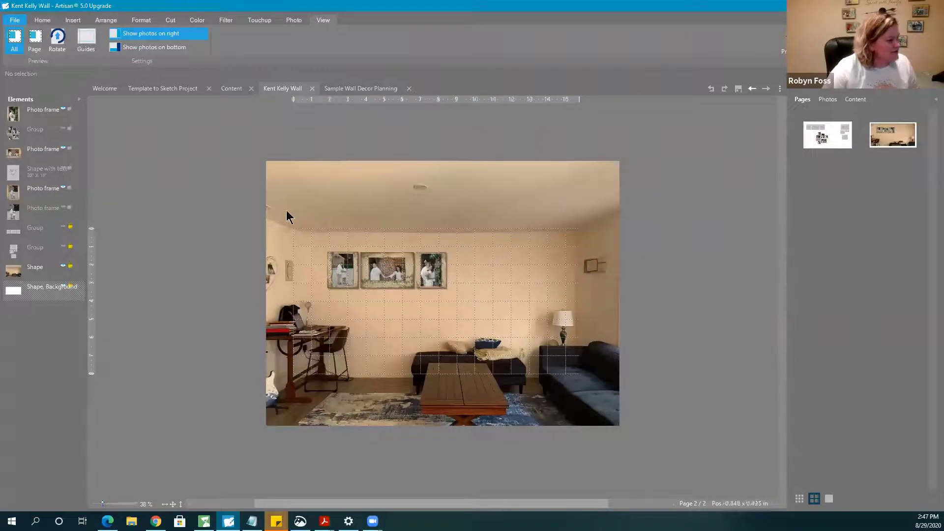